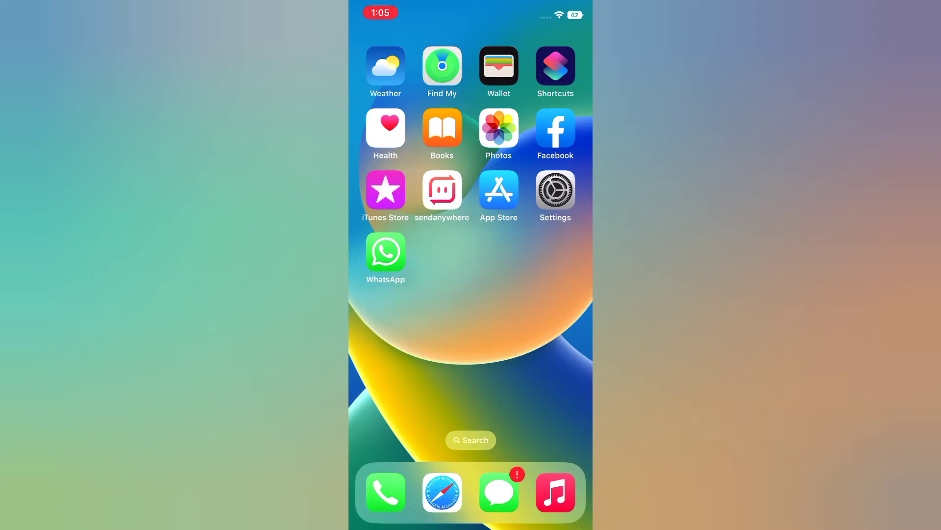
View the iCloud Passwords and Keychain sync settings from the Apple ID page
{"action": "left_click", "coordinate": [555, 190]}
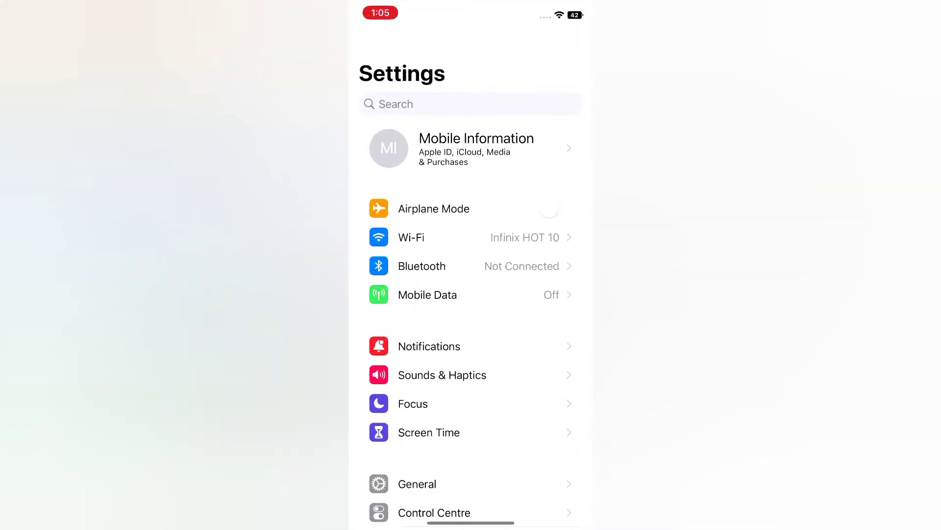
{"action": "left_click", "coordinate": [476, 148]}
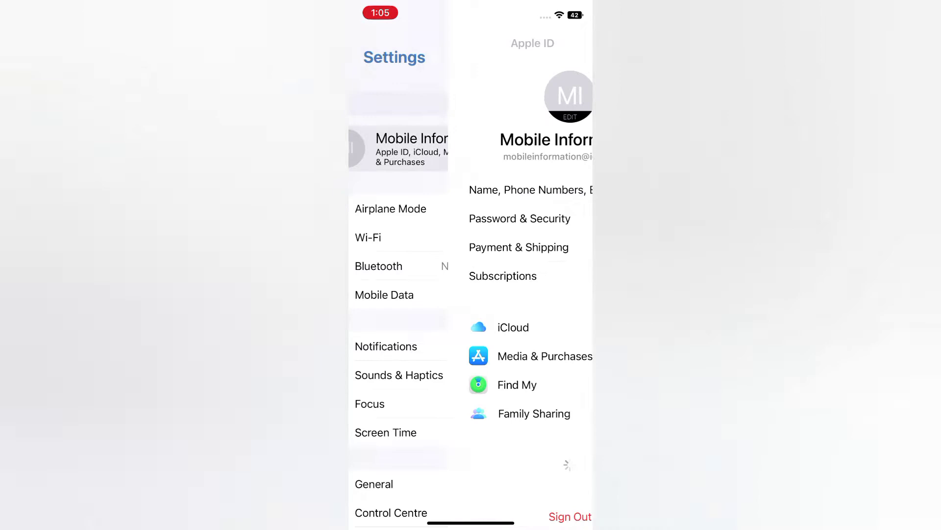
{"action": "scroll", "coordinate": [471, 295], "scroll_direction": "down", "scroll_amount": 1}
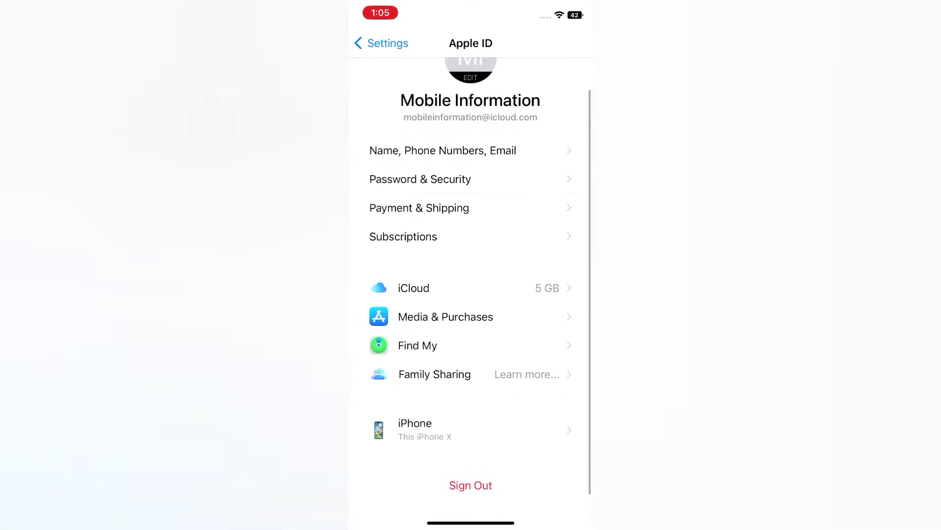
{"action": "left_click", "coordinate": [414, 285]}
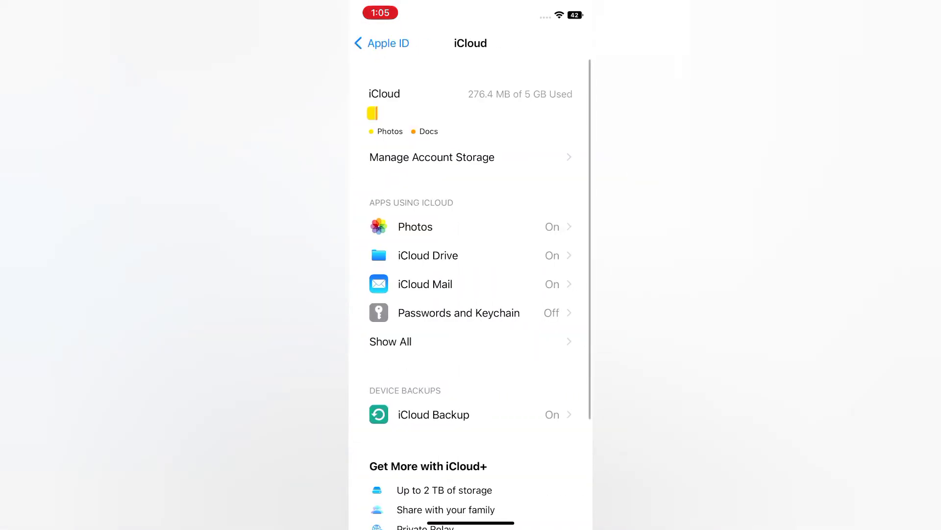
{"action": "scroll", "coordinate": [471, 294], "scroll_direction": "down", "scroll_amount": 1}
{"action": "left_click", "coordinate": [458, 279]}
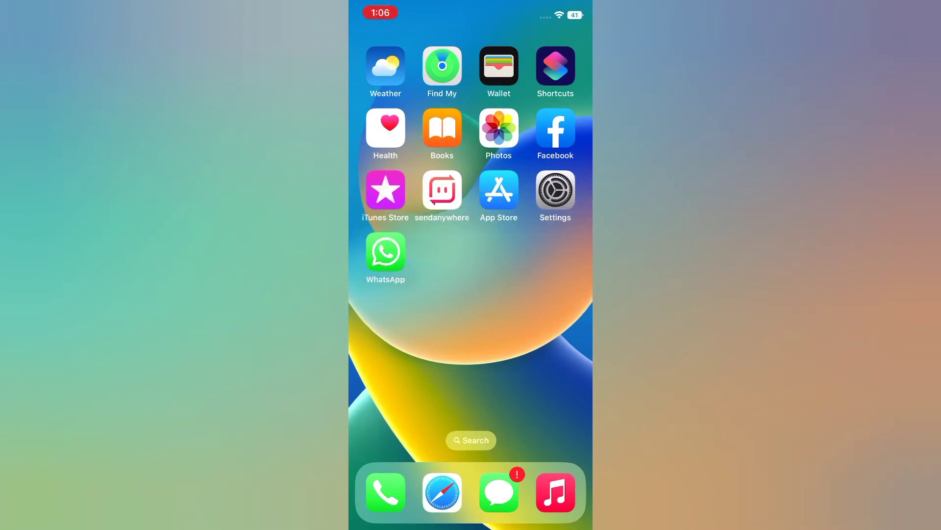
Switch on Credit Cards in Safari's AutoFill settings and return to the main Settings list
{"action": "left_click", "coordinate": [555, 190]}
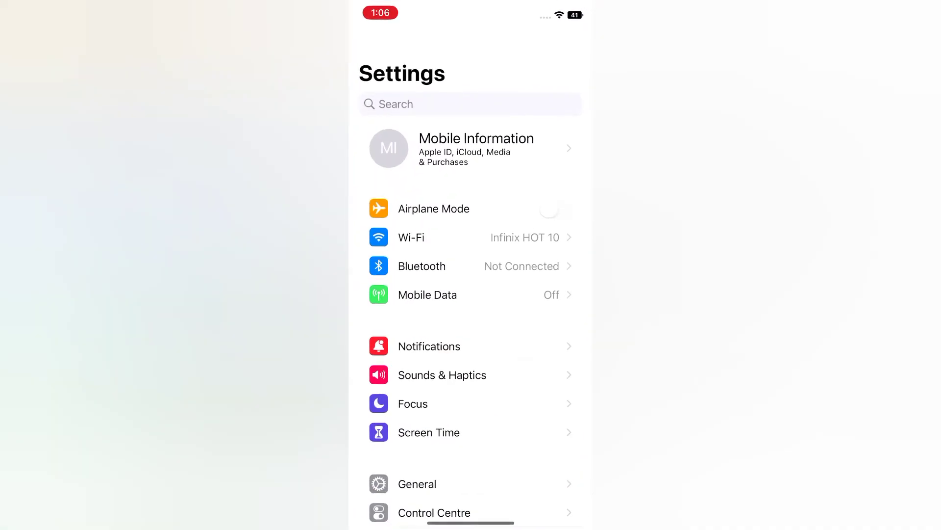
{"action": "scroll", "coordinate": [471, 294], "scroll_direction": "down", "scroll_amount": 5}
{"action": "scroll", "coordinate": [471, 295], "scroll_direction": "down", "scroll_amount": 2}
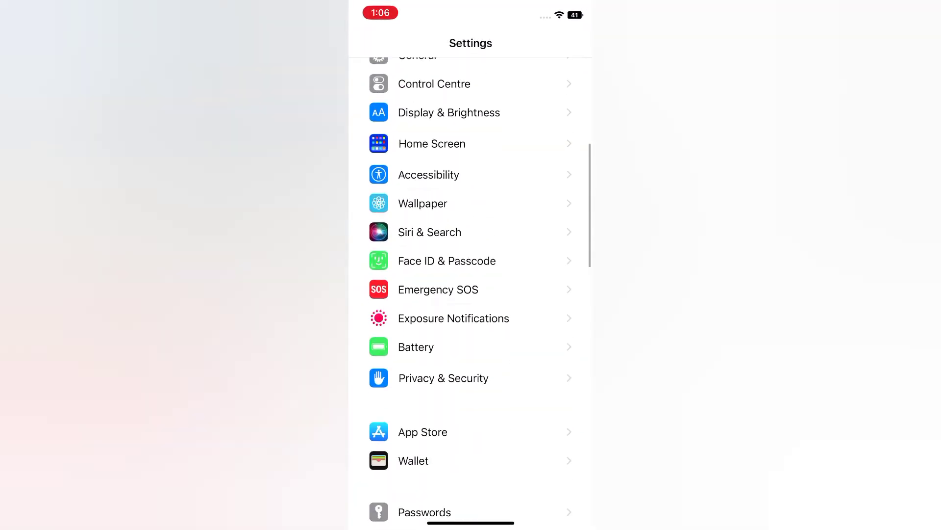
{"action": "scroll", "coordinate": [471, 295], "scroll_direction": "down", "scroll_amount": 1}
{"action": "scroll", "coordinate": [471, 294], "scroll_direction": "down", "scroll_amount": 2}
{"action": "scroll", "coordinate": [471, 294], "scroll_direction": "down", "scroll_amount": 2}
{"action": "scroll", "coordinate": [470, 294], "scroll_direction": "down", "scroll_amount": 2}
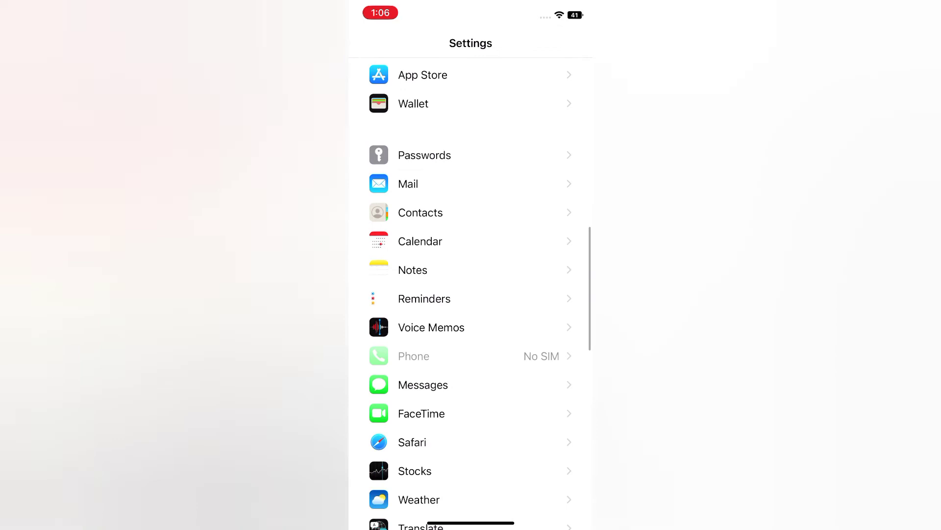
{"action": "left_click", "coordinate": [413, 419]}
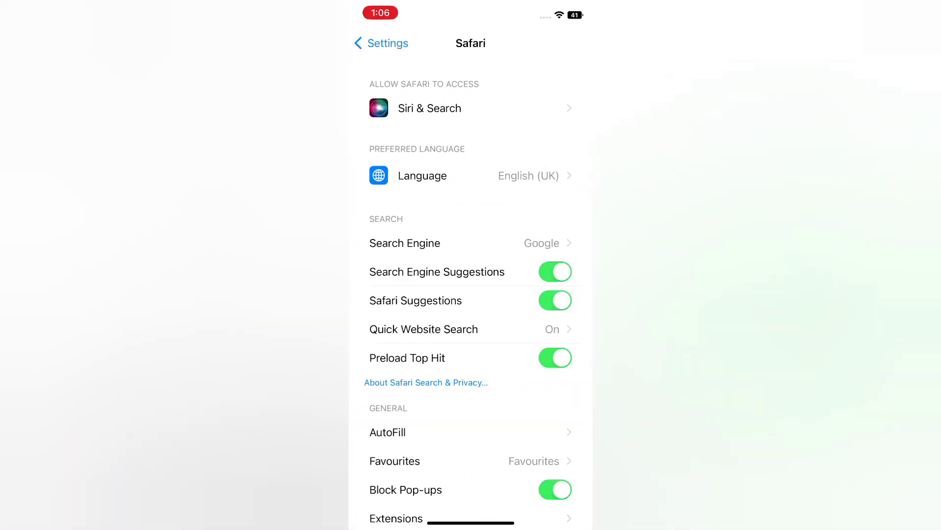
{"action": "left_click", "coordinate": [411, 432]}
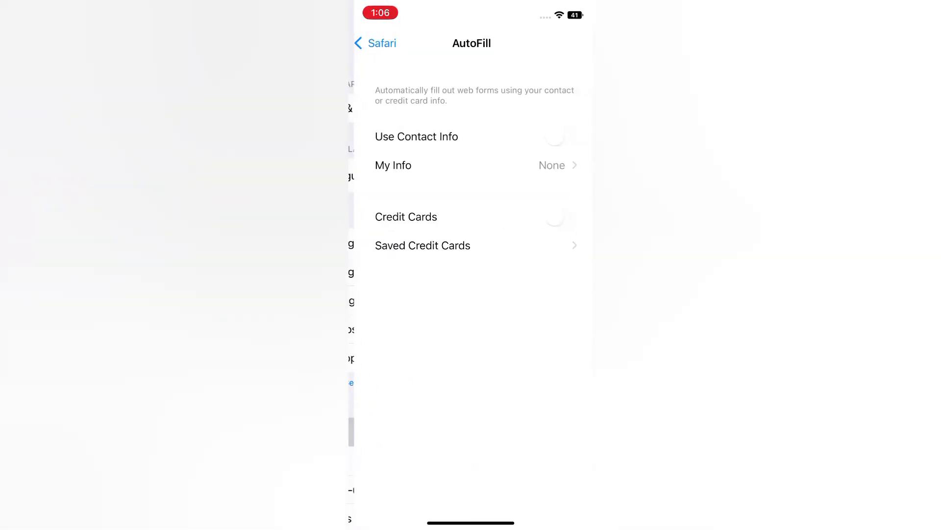
{"action": "left_click", "coordinate": [556, 216]}
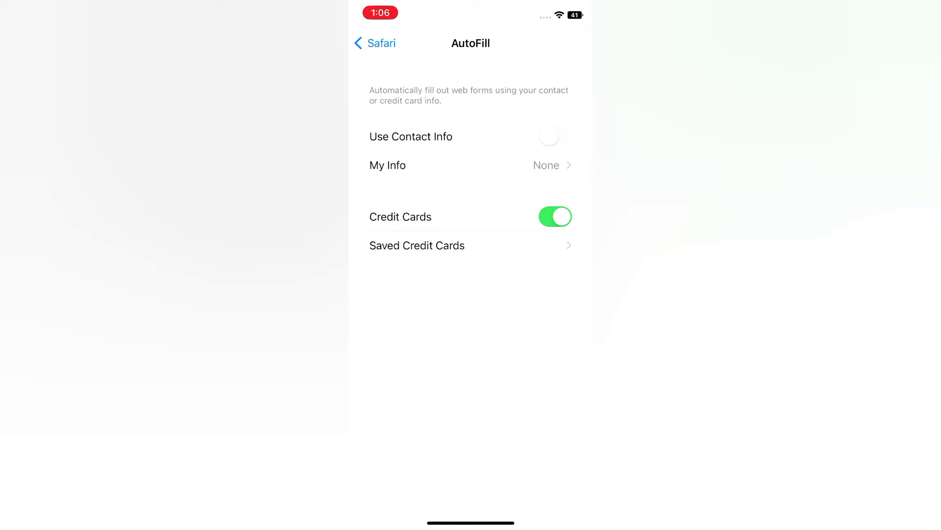
{"action": "left_click", "coordinate": [375, 43]}
{"action": "left_click", "coordinate": [376, 43]}
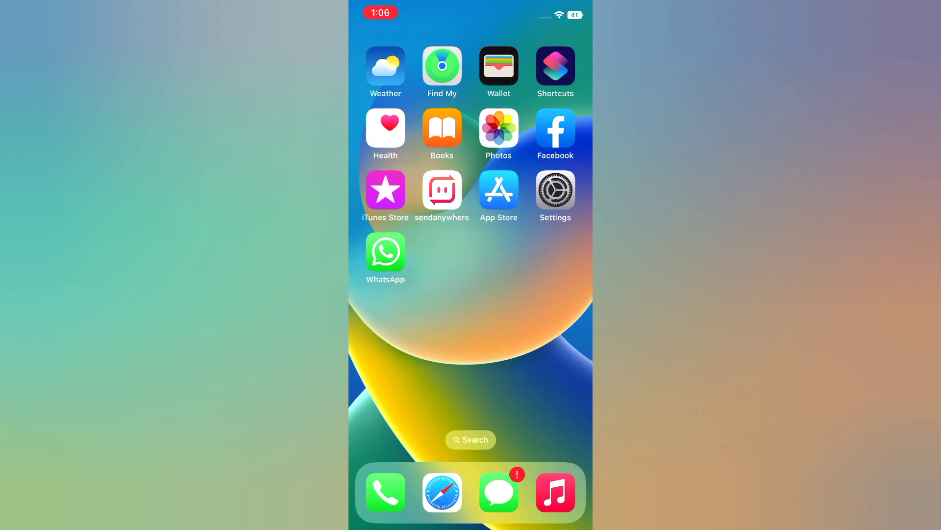
In Password Options, switch AutoFill Passwords off and then back on
{"action": "left_click", "coordinate": [556, 190]}
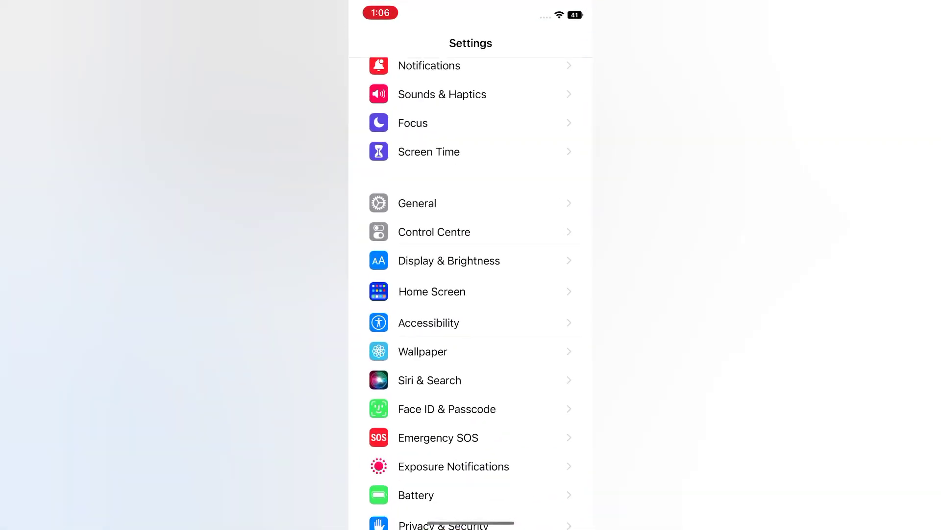
{"action": "scroll", "coordinate": [470, 295], "scroll_direction": "down", "scroll_amount": 3}
{"action": "scroll", "coordinate": [471, 294], "scroll_direction": "down", "scroll_amount": 5}
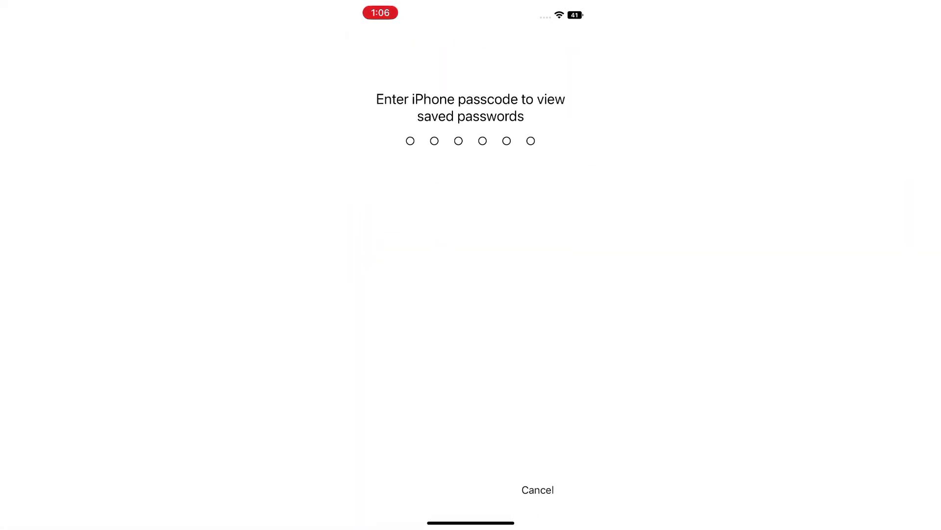
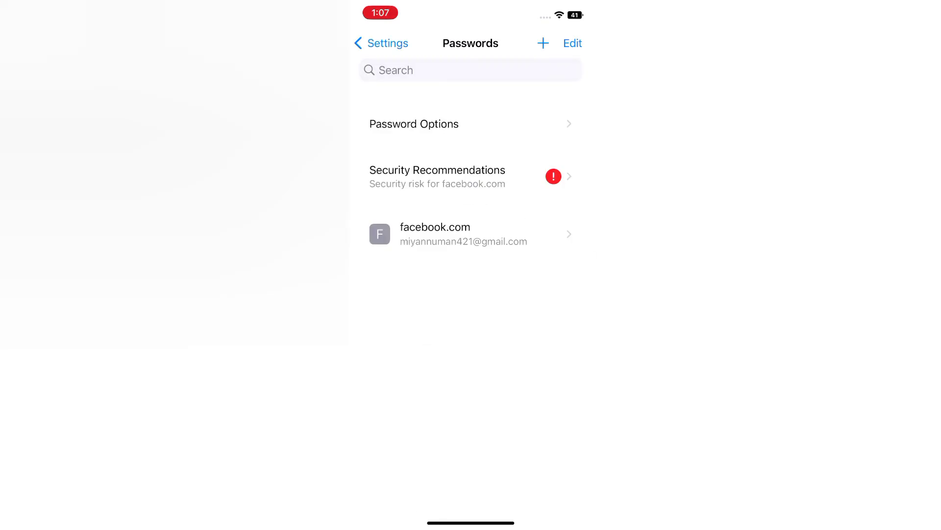
{"action": "left_click", "coordinate": [414, 123]}
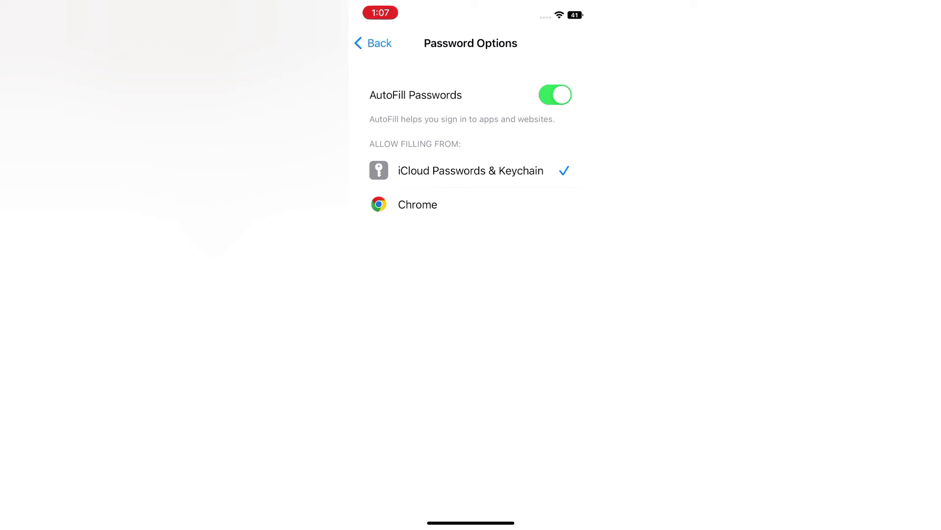
{"action": "left_click", "coordinate": [556, 94]}
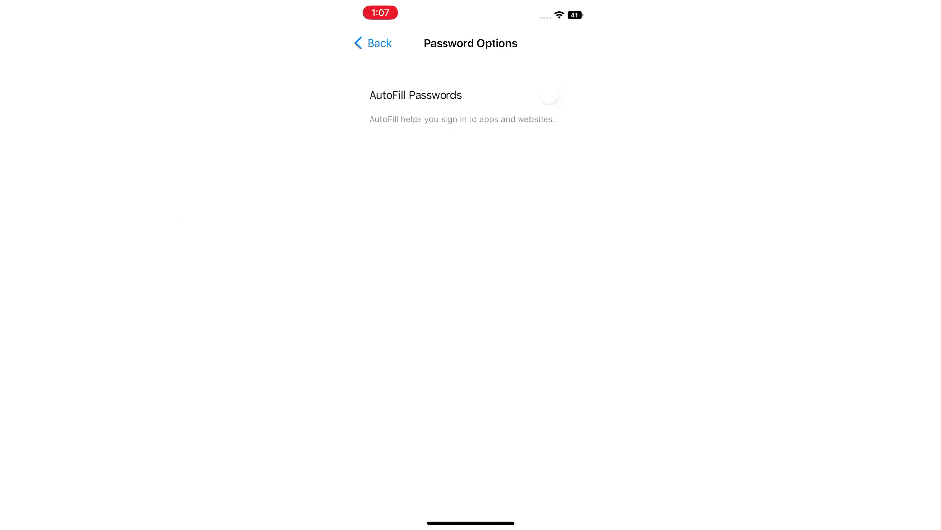
{"action": "left_click", "coordinate": [556, 94]}
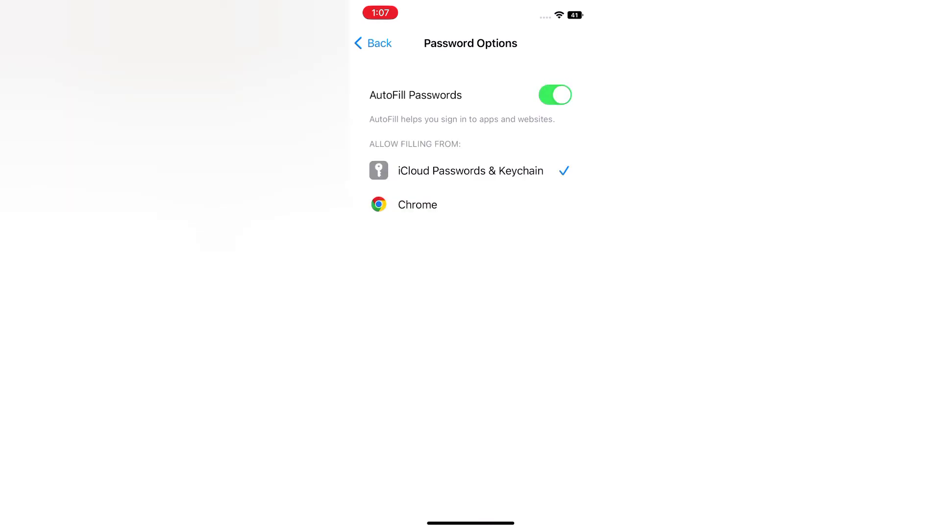